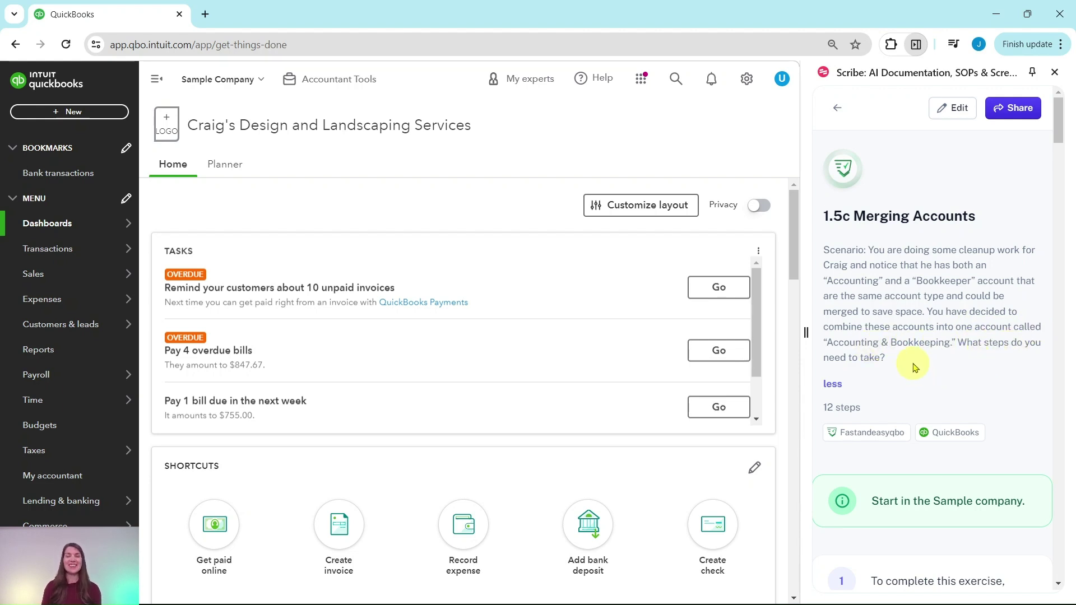
- Go to Transactions > Chart of accounts to list the company's accounts (45 of 250 in use)
scroll(919, 361, down, 5)
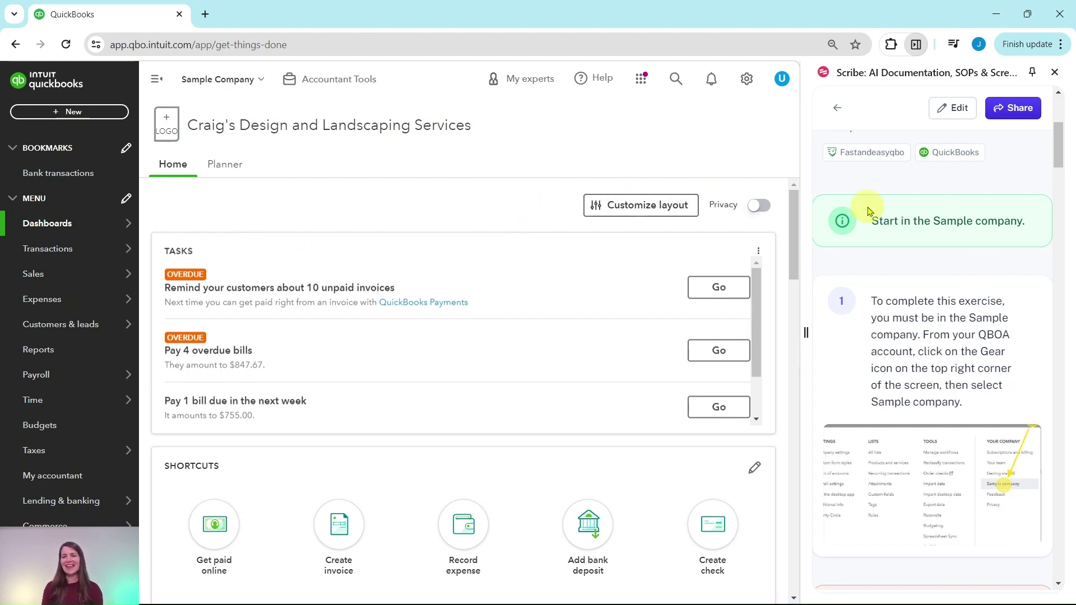
scroll(870, 211, down, 4)
scroll(871, 211, down, 10)
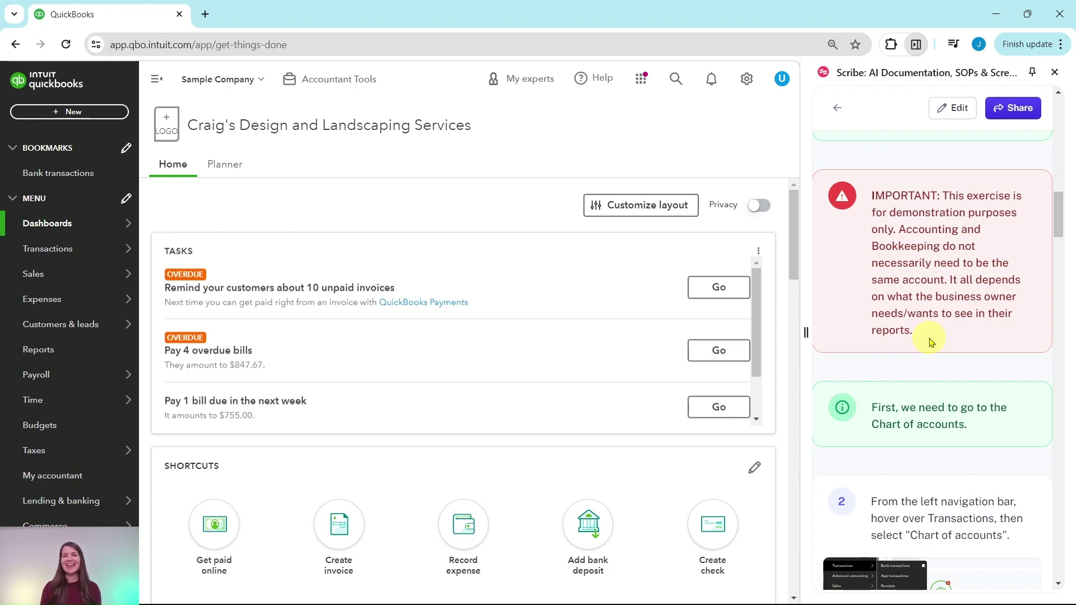
scroll(929, 335, down, 4)
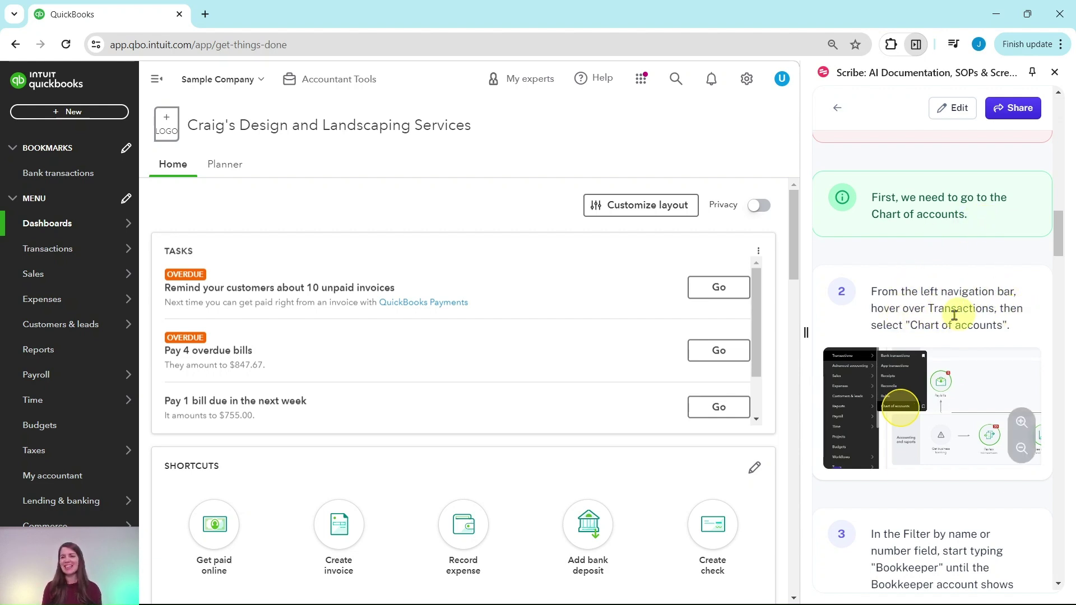
scroll(952, 316, down, 1)
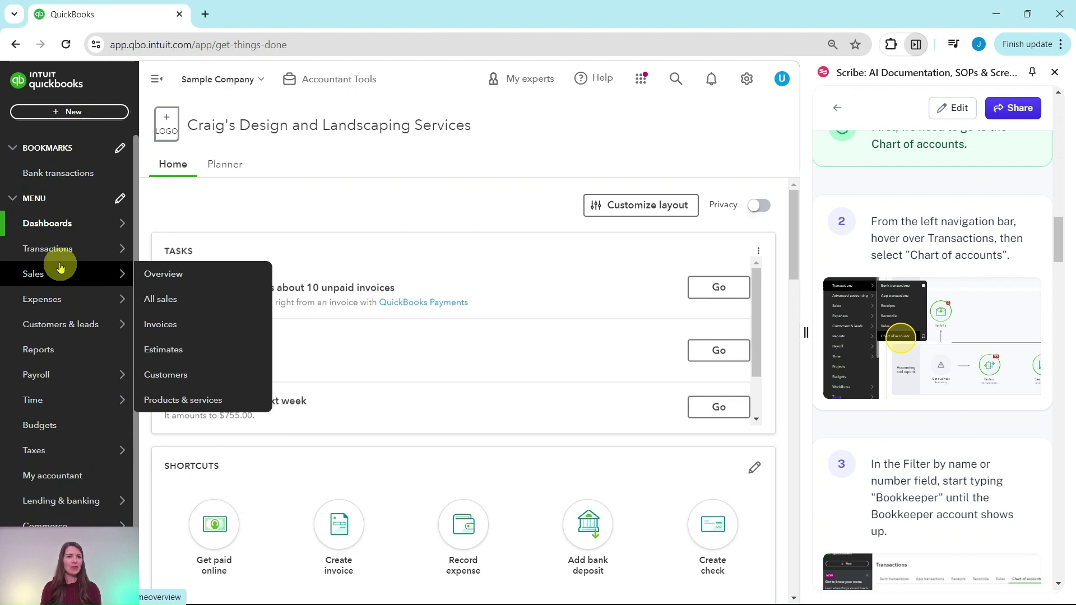
mouse_move(41, 254)
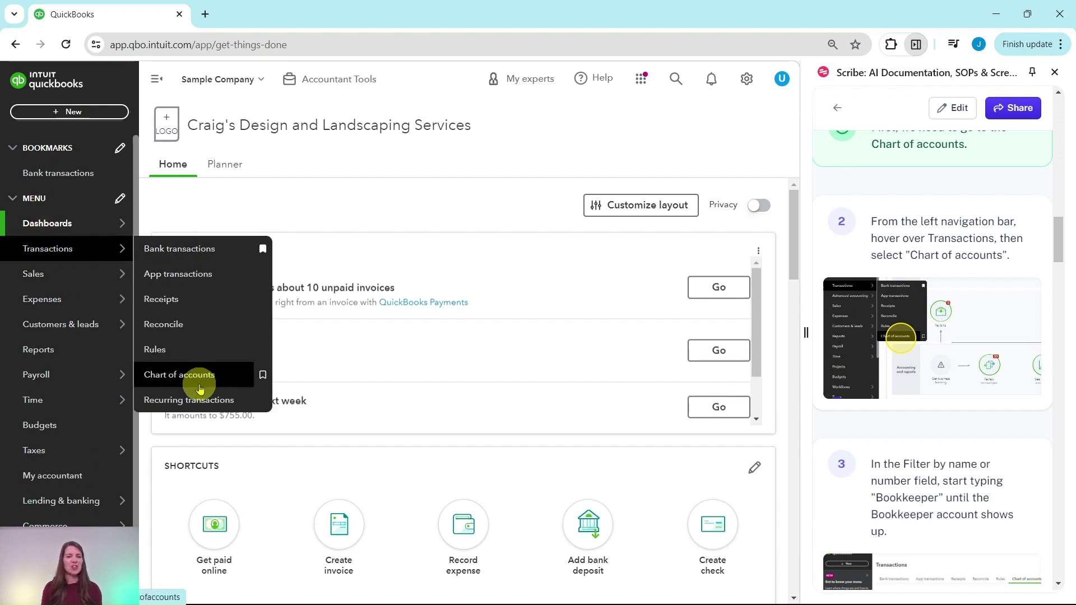
click(177, 377)
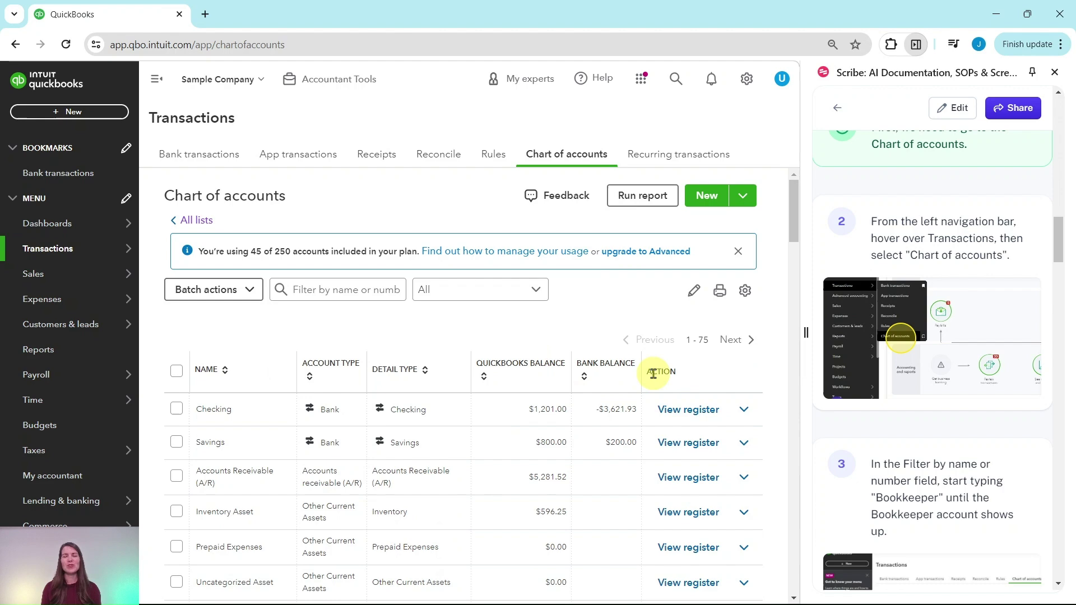
scroll(617, 413, down, 7)
scroll(611, 422, up, 7)
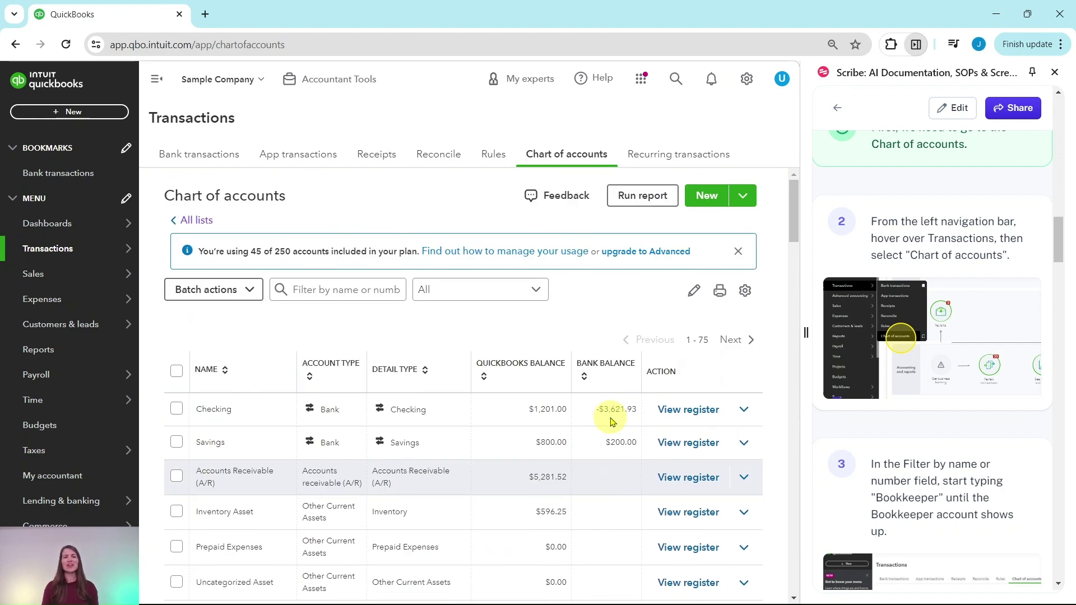
scroll(884, 355, down, 5)
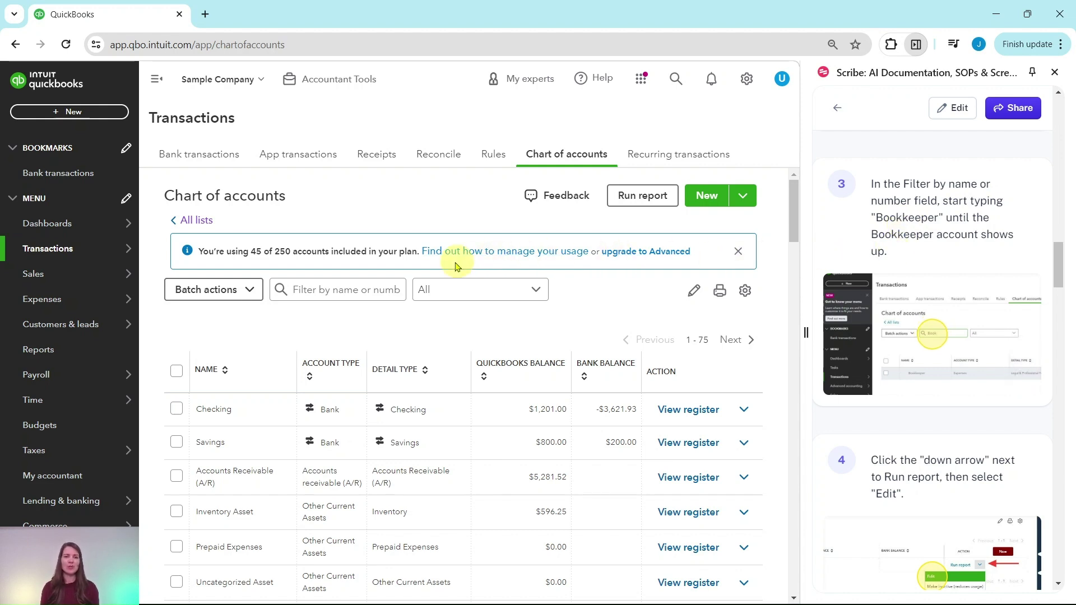
- Filter the account list by name 'Bookkeeper' so only that expense account shows
click(294, 291)
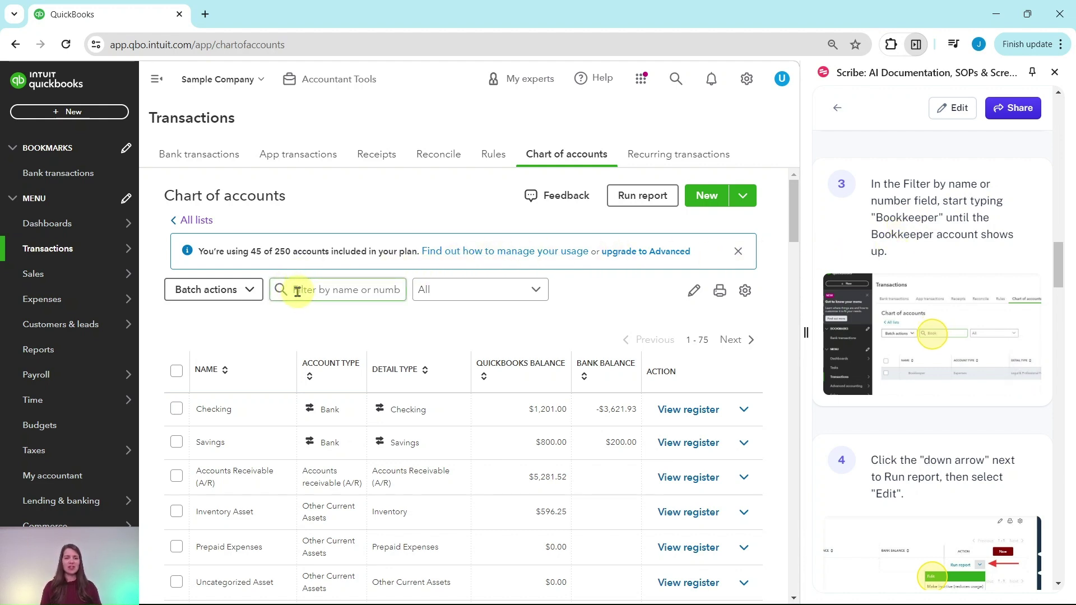
click(297, 292)
text(B)
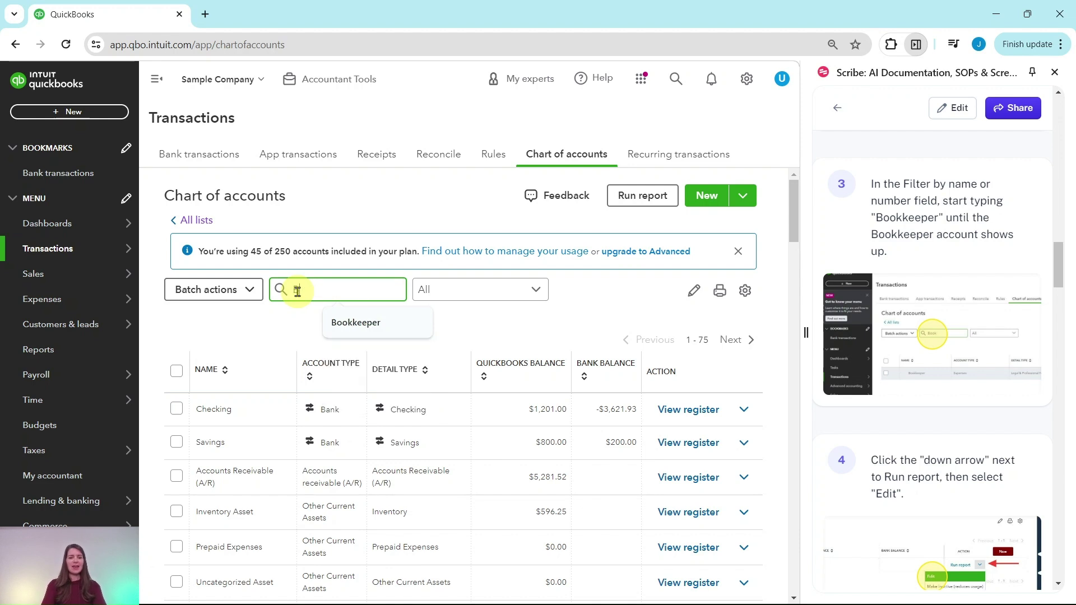
text(ookkeeper)
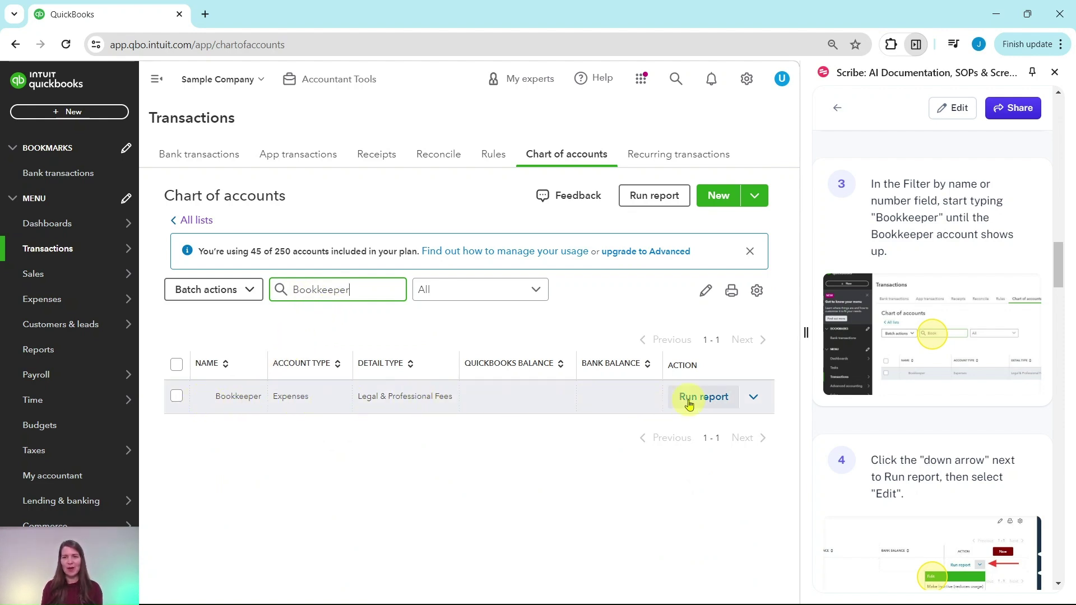
scroll(939, 339, down, 5)
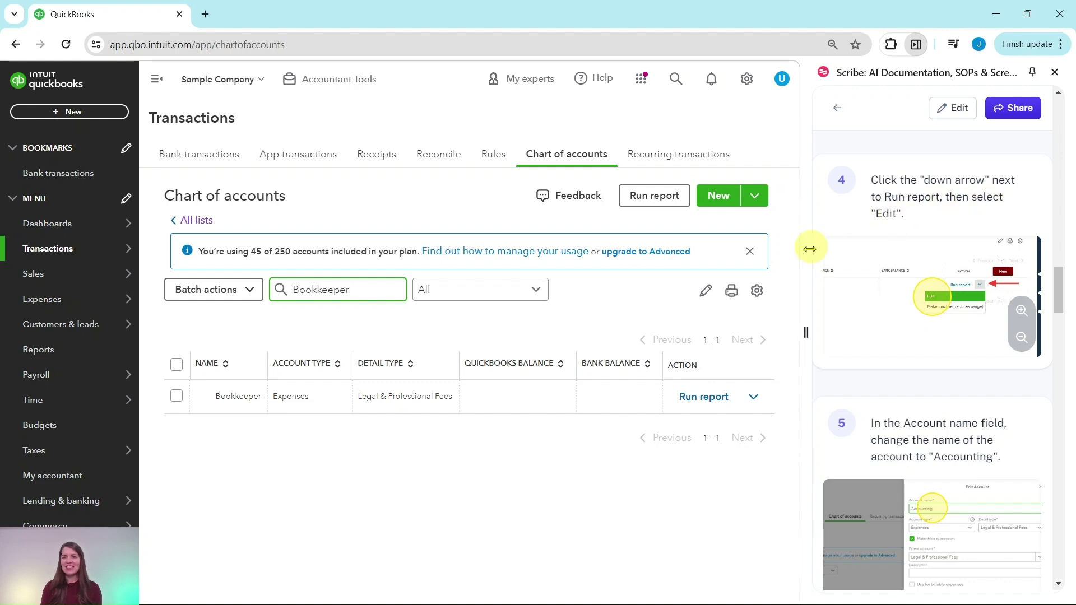
- Open the Bookkeeper account's Edit Account panel from its row actions
click(754, 398)
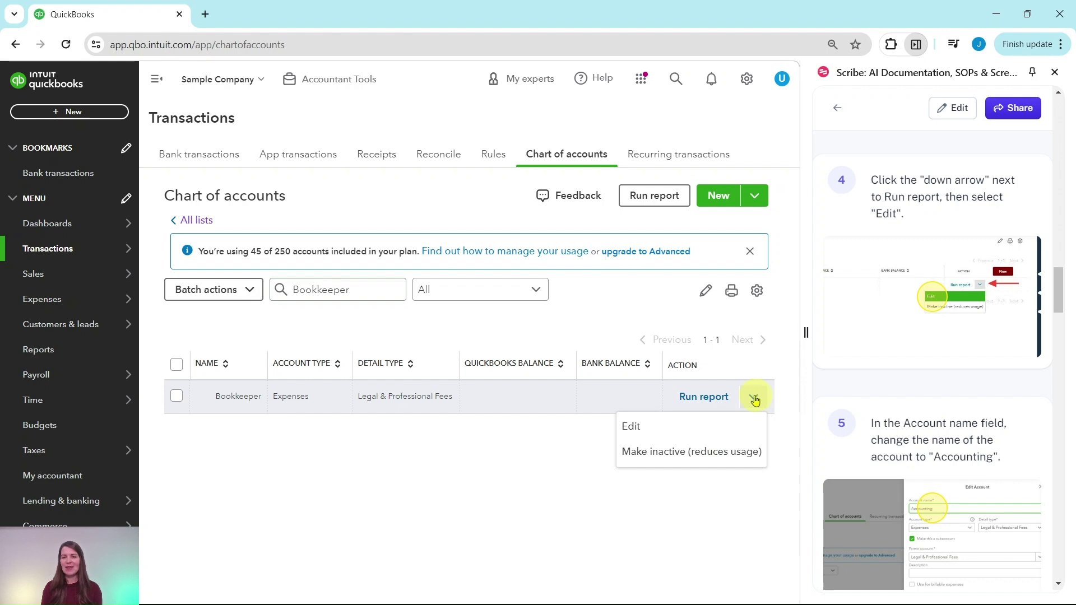
click(632, 427)
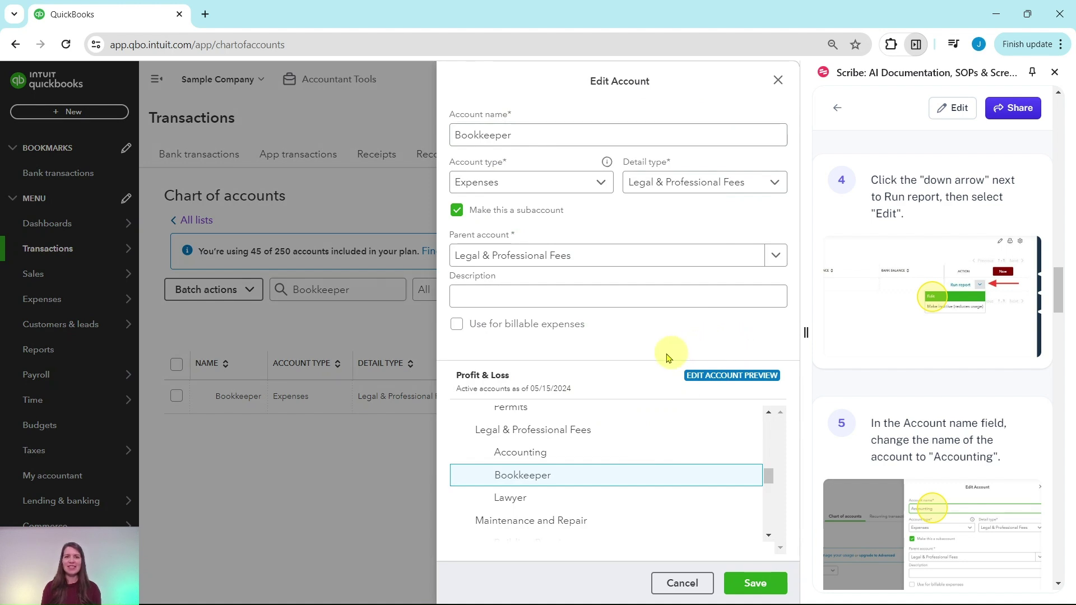
click(709, 295)
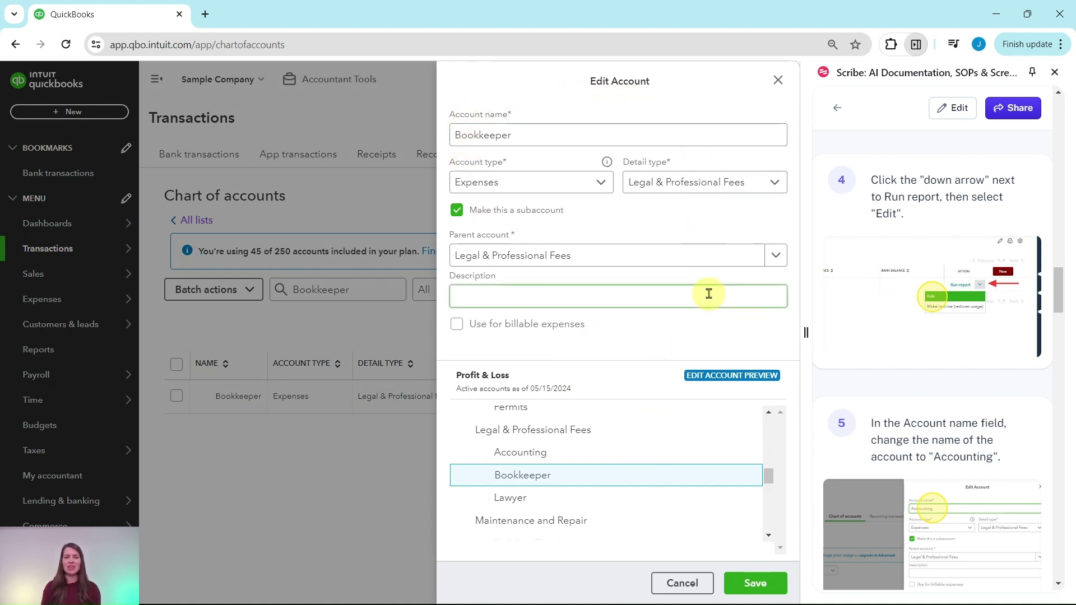
scroll(913, 261, down, 7)
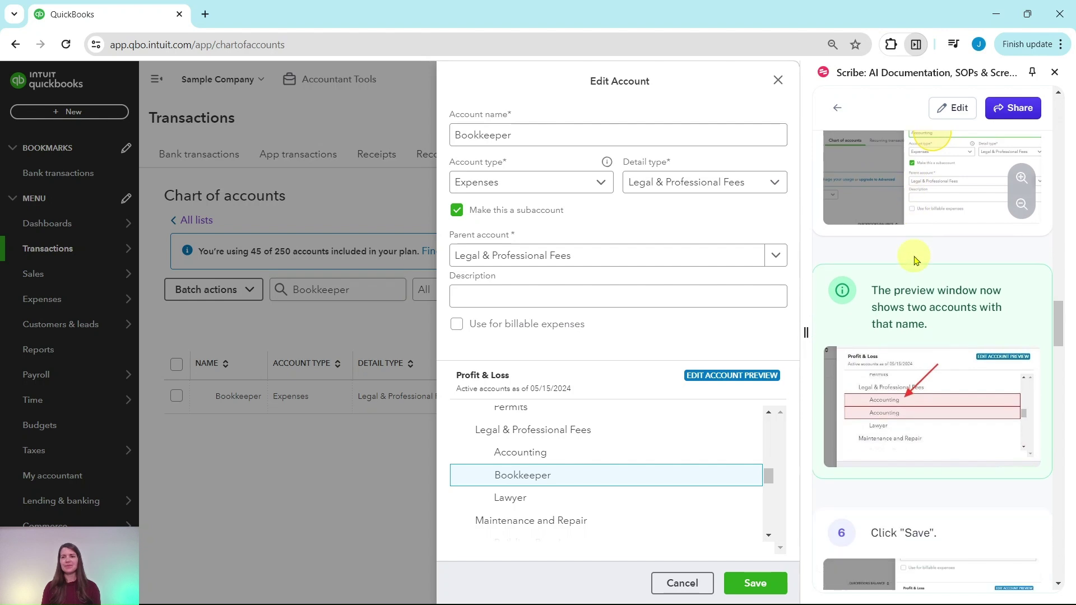
scroll(915, 259, up, 5)
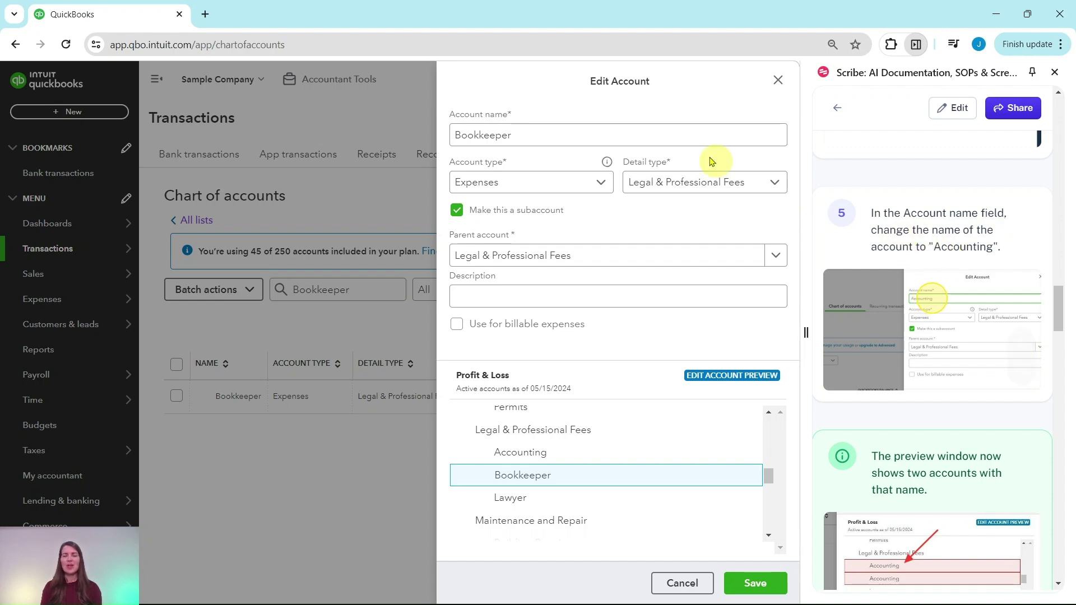
- Change the account name from 'Bookkeeper' to 'Accounting', keeping parent Legal & Professional Fees
drag(518, 135, 423, 140)
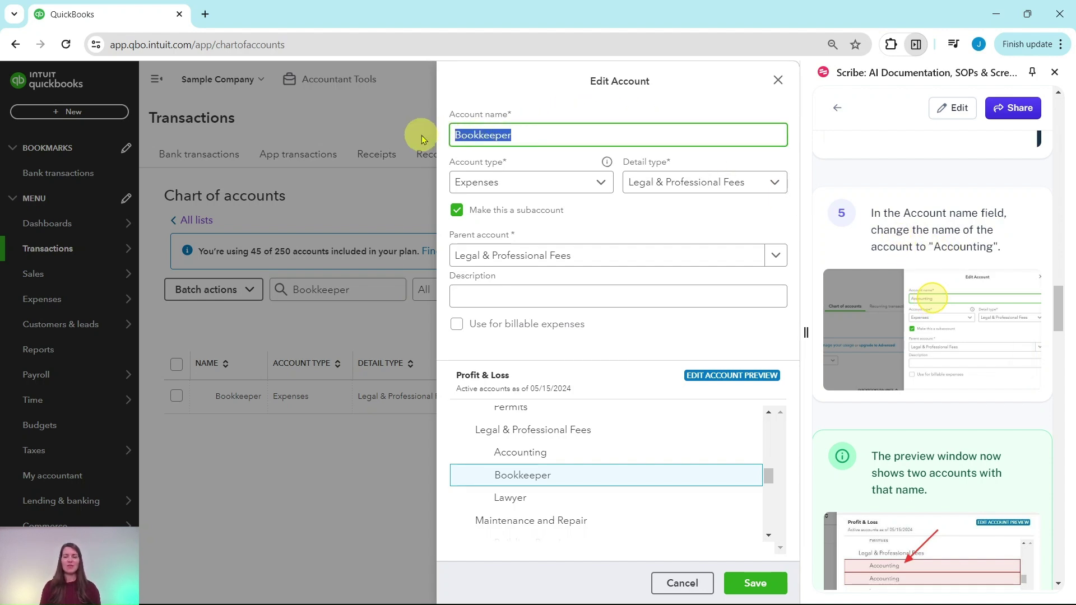
key(BackSpace)
text(Accounting)
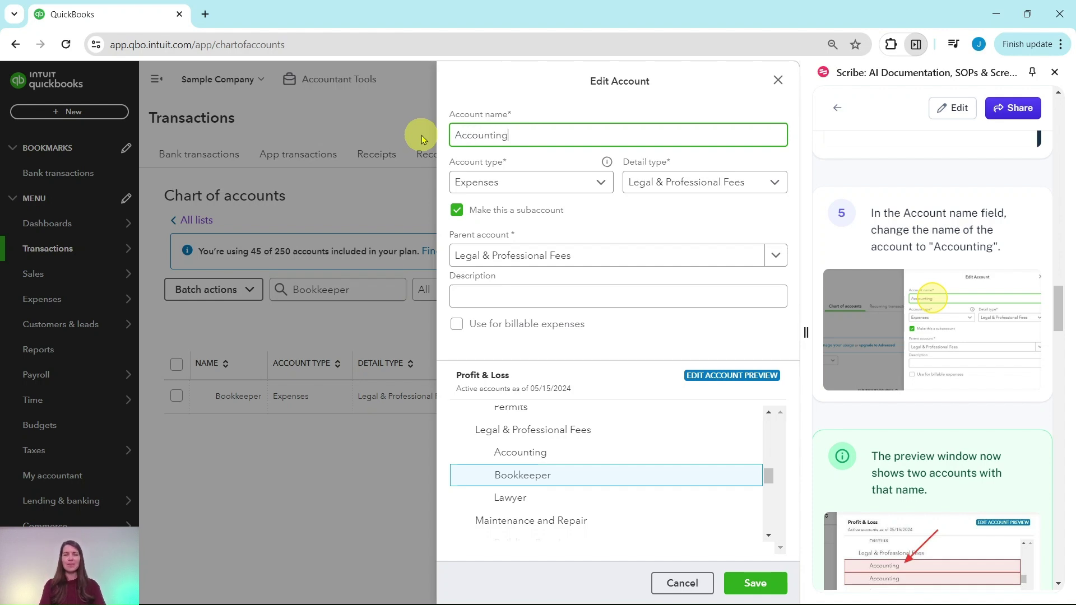
click(639, 216)
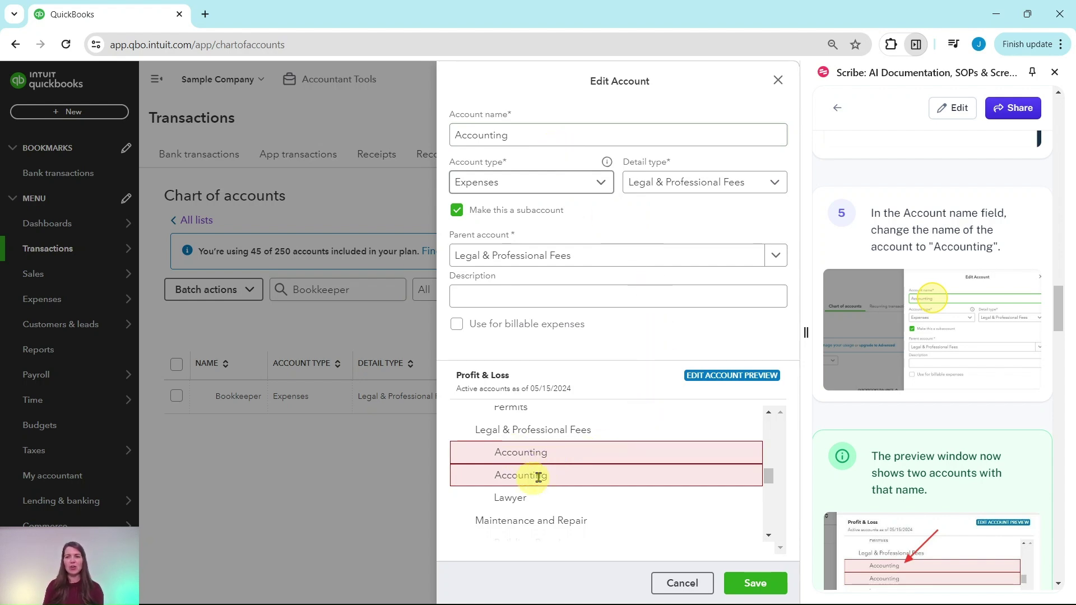
scroll(942, 344, down, 5)
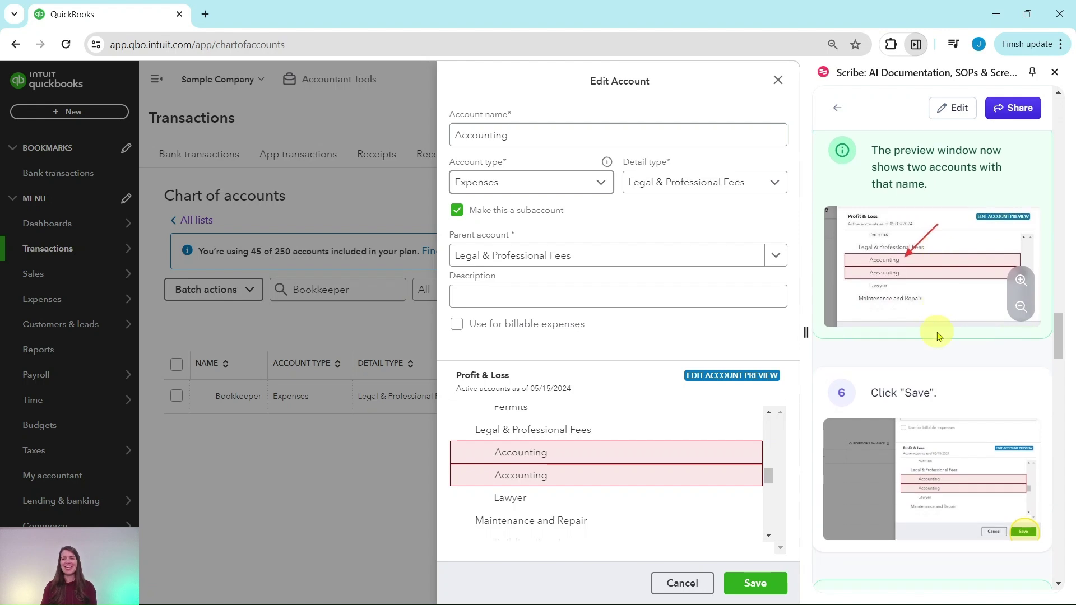
scroll(940, 336, down, 2)
scroll(940, 331, down, 1)
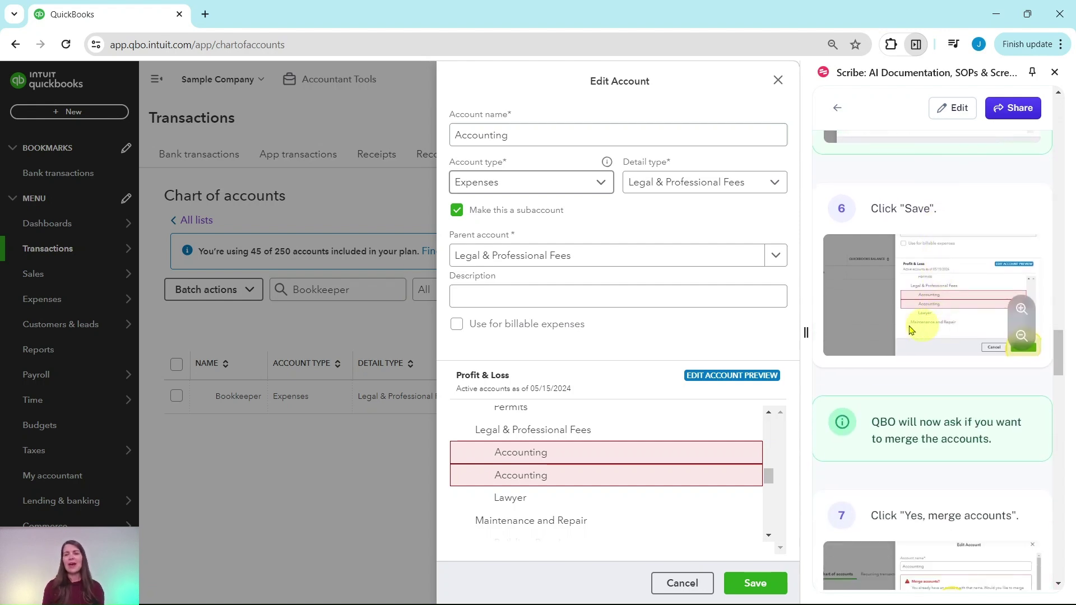
- Save the duplicate 'Accounting' name and confirm 'Yes, merge accounts' in the merge warning
click(756, 584)
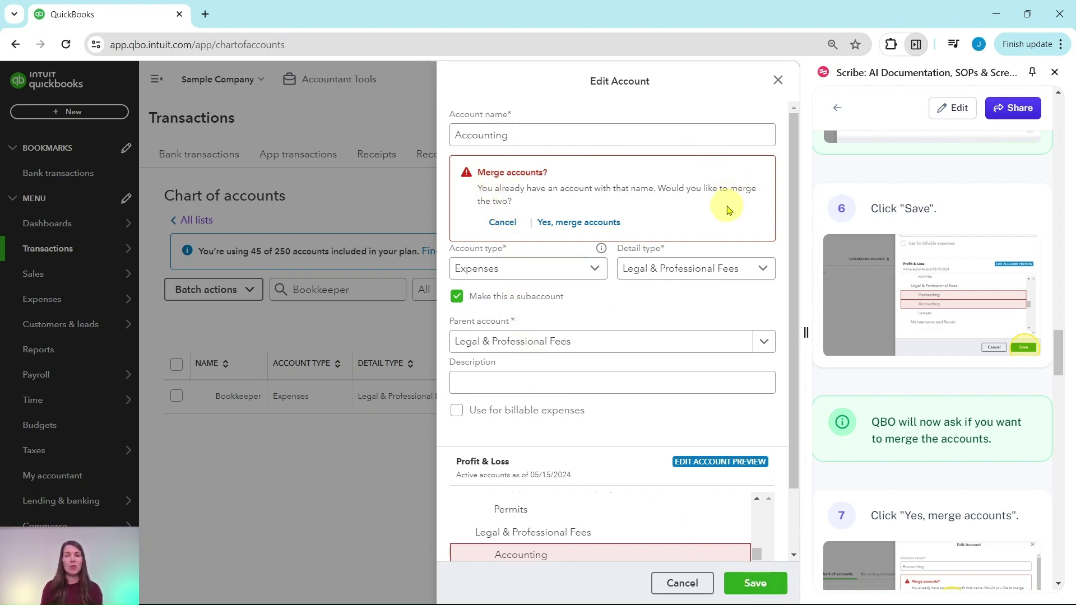
scroll(878, 278, down, 5)
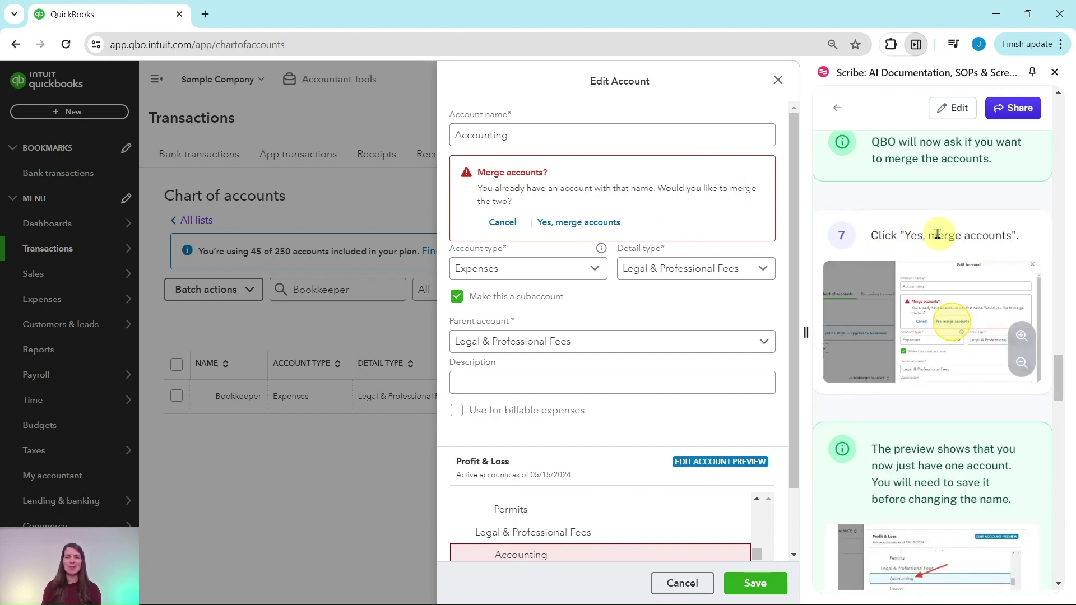
click(577, 223)
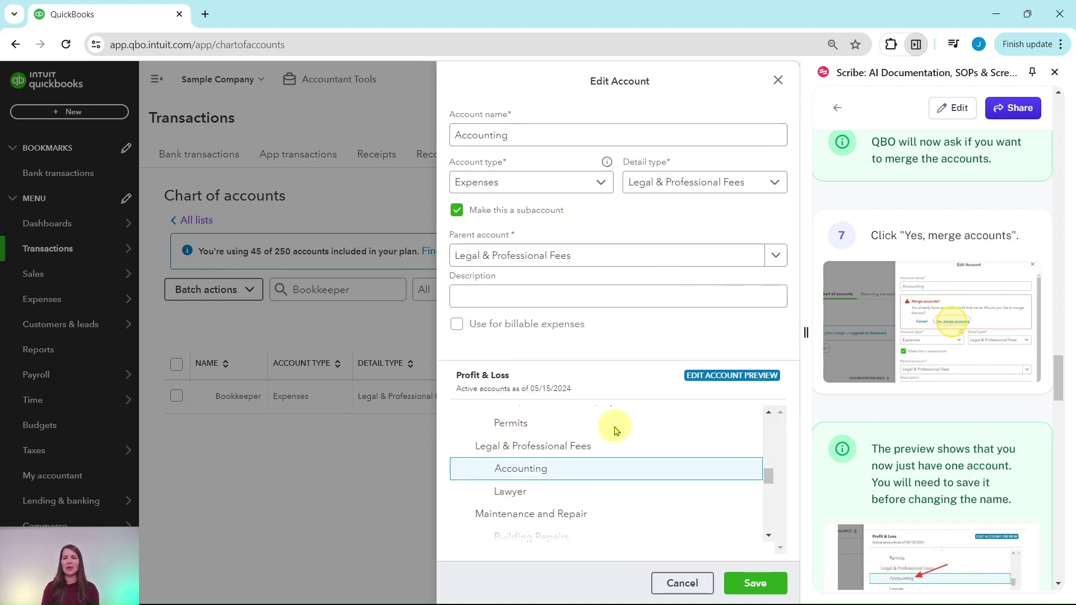
scroll(927, 432, down, 1)
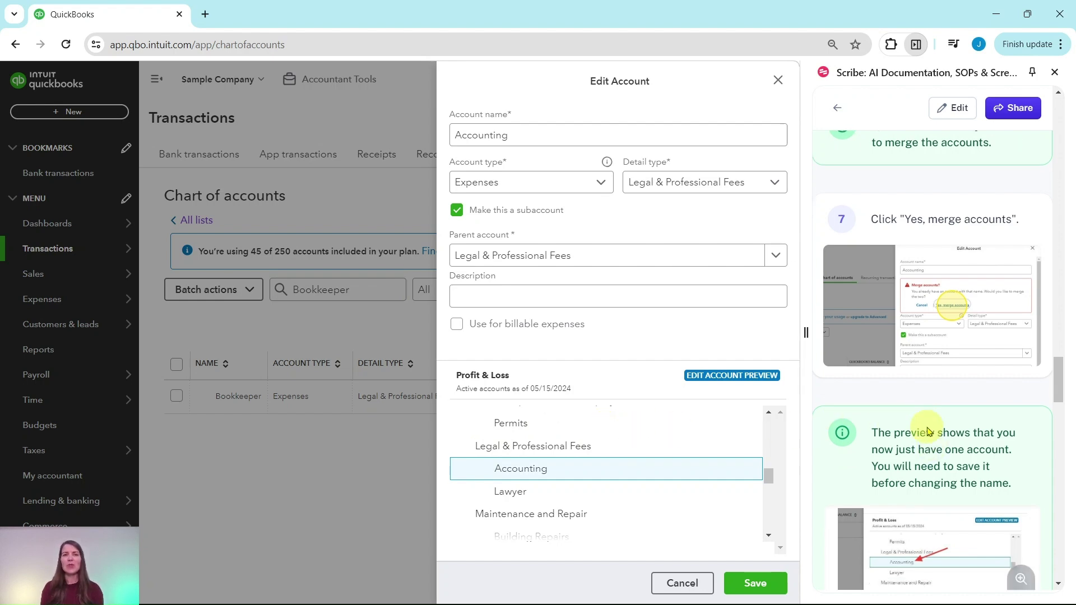
scroll(927, 431, down, 1)
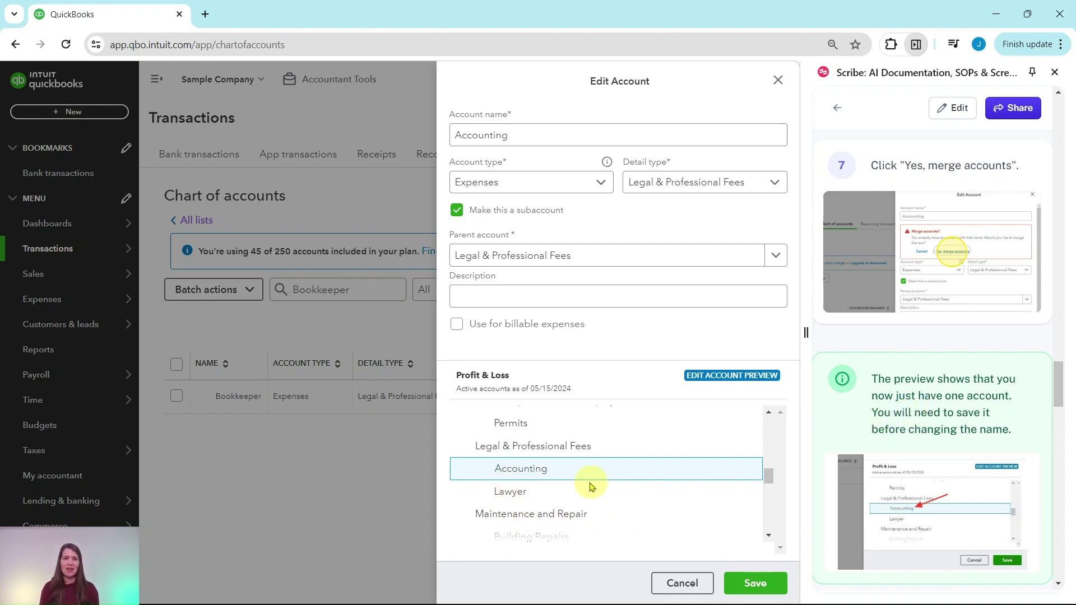
click(574, 137)
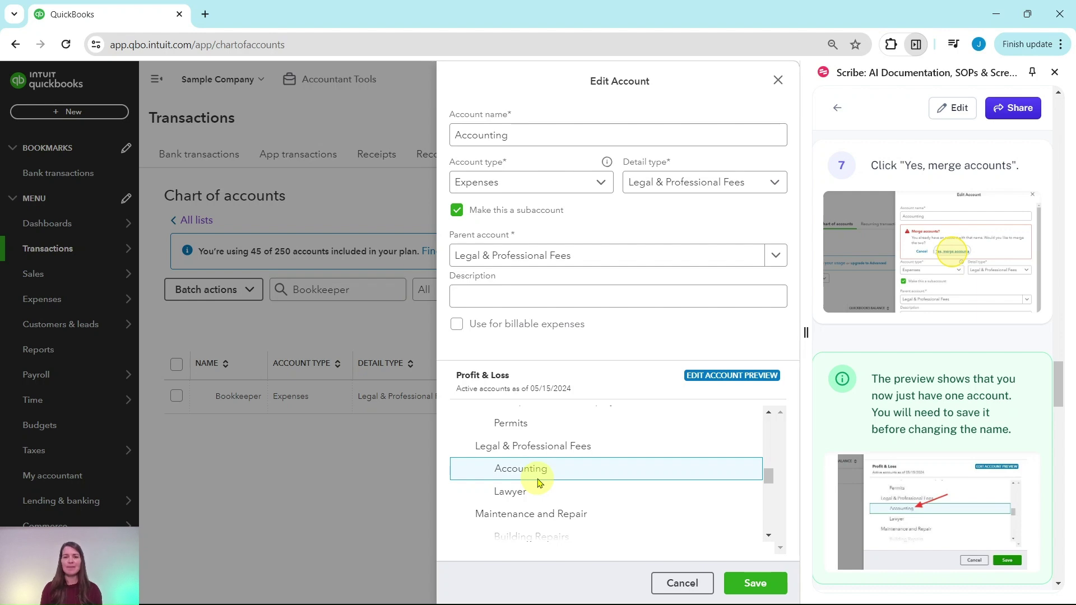
scroll(884, 444, down, 5)
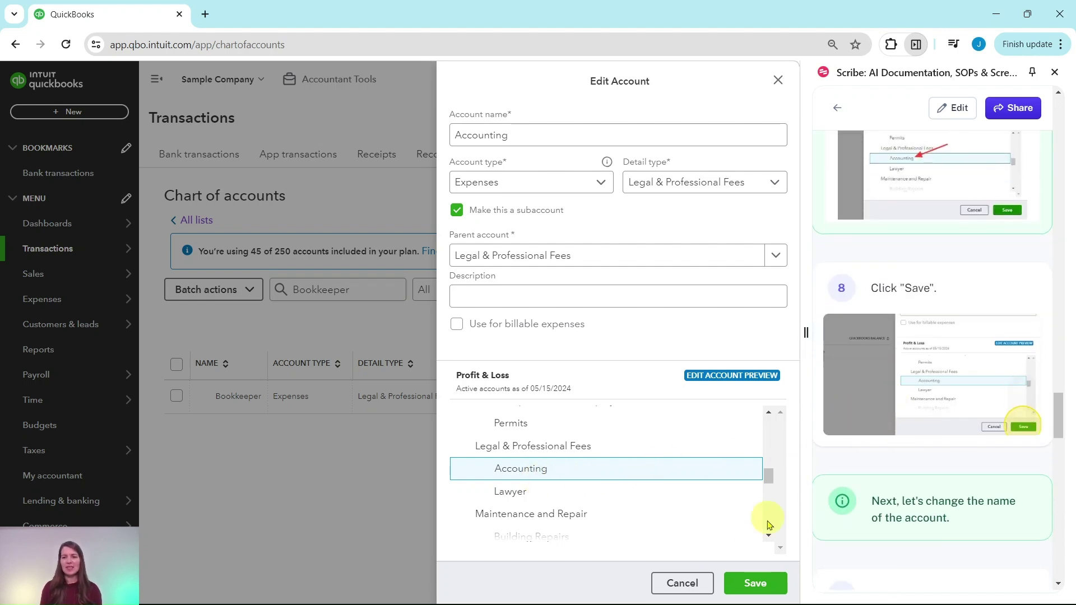
- Save the merged account so the 'Bookkeeper' filter now finds no matching accounts
click(753, 585)
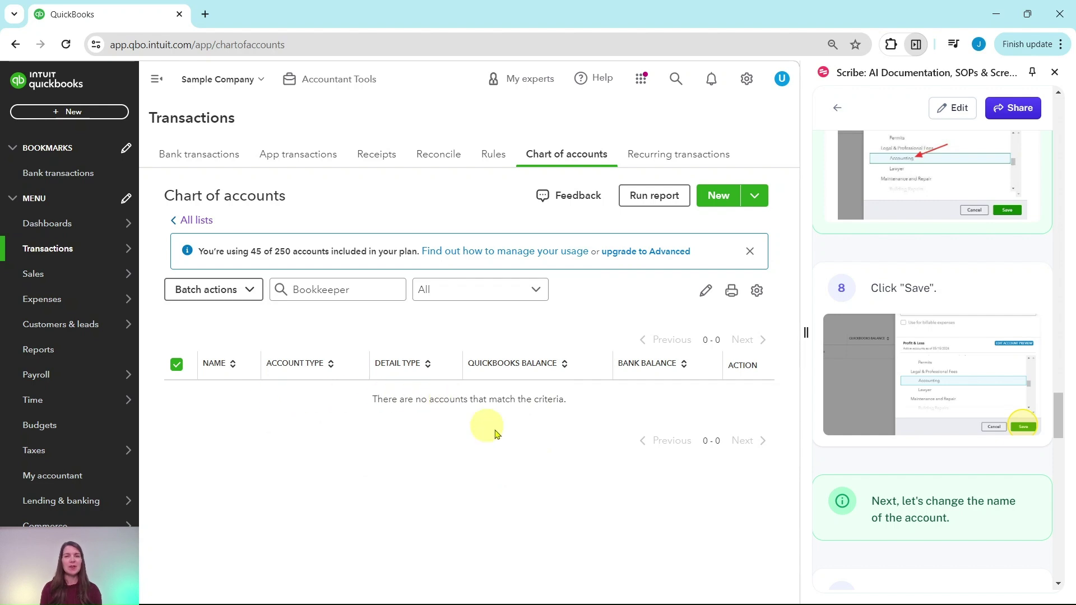
scroll(924, 402, down, 2)
scroll(924, 402, down, 4)
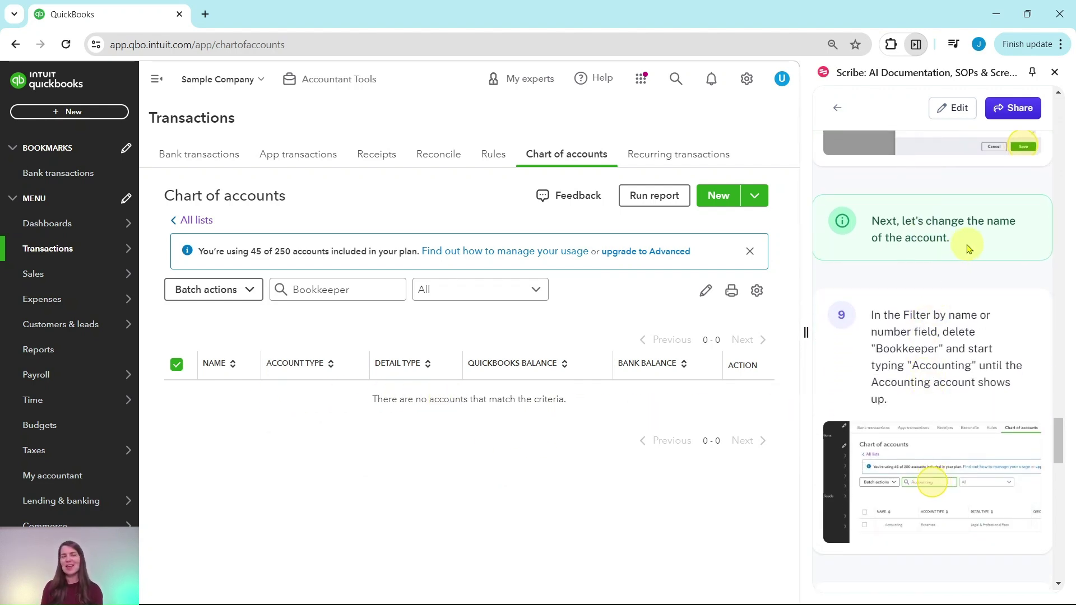
scroll(950, 257, down, 3)
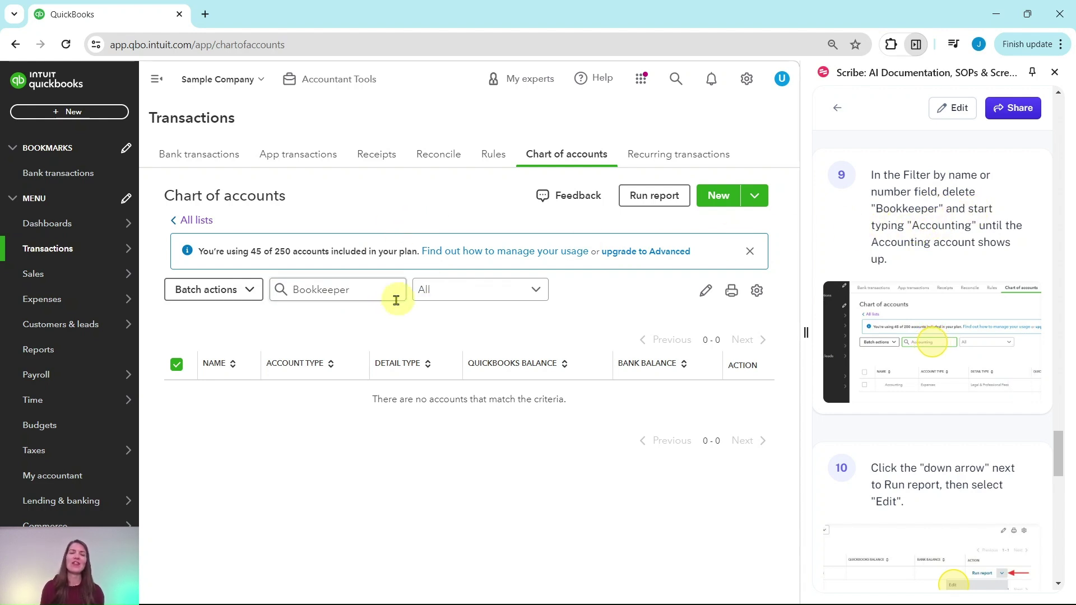
- Replace the 'Bookkeeper' filter with 'Accounting' and open that account's row actions
drag(359, 291, 270, 289)
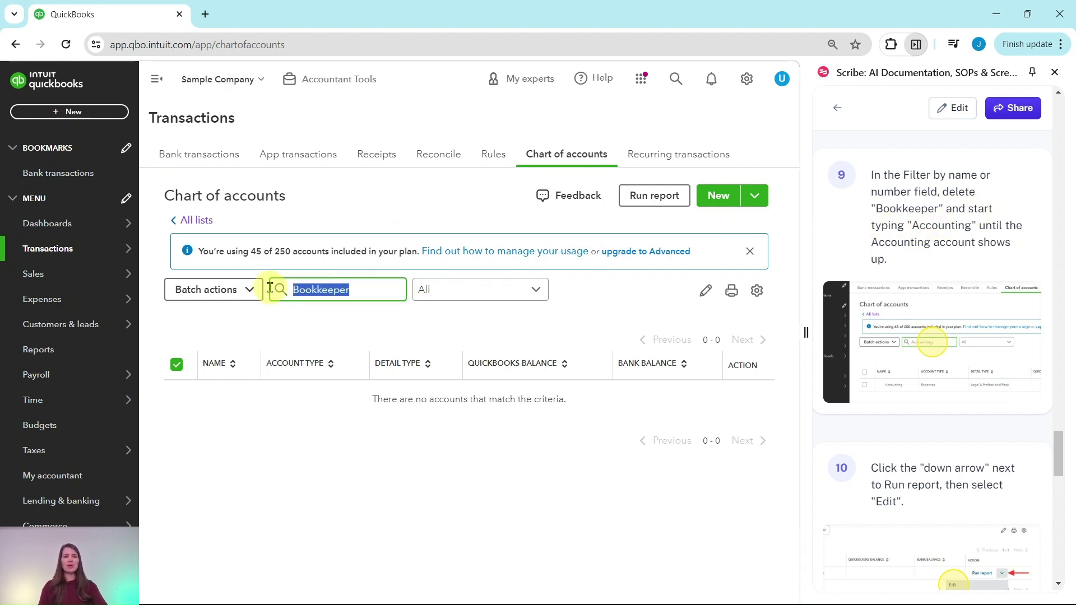
text(Accounting)
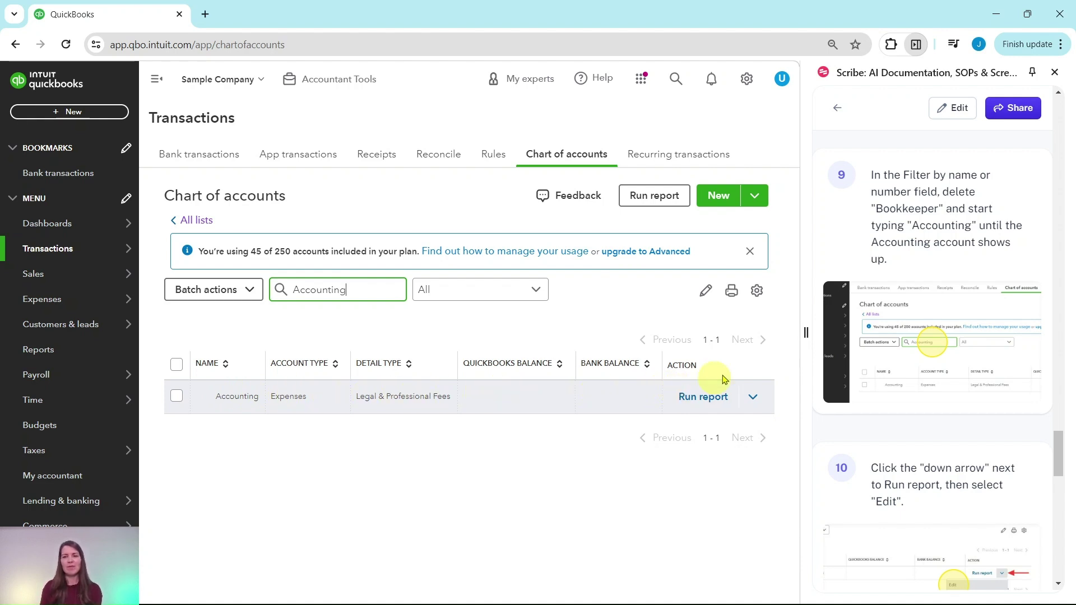
scroll(947, 266, down, 5)
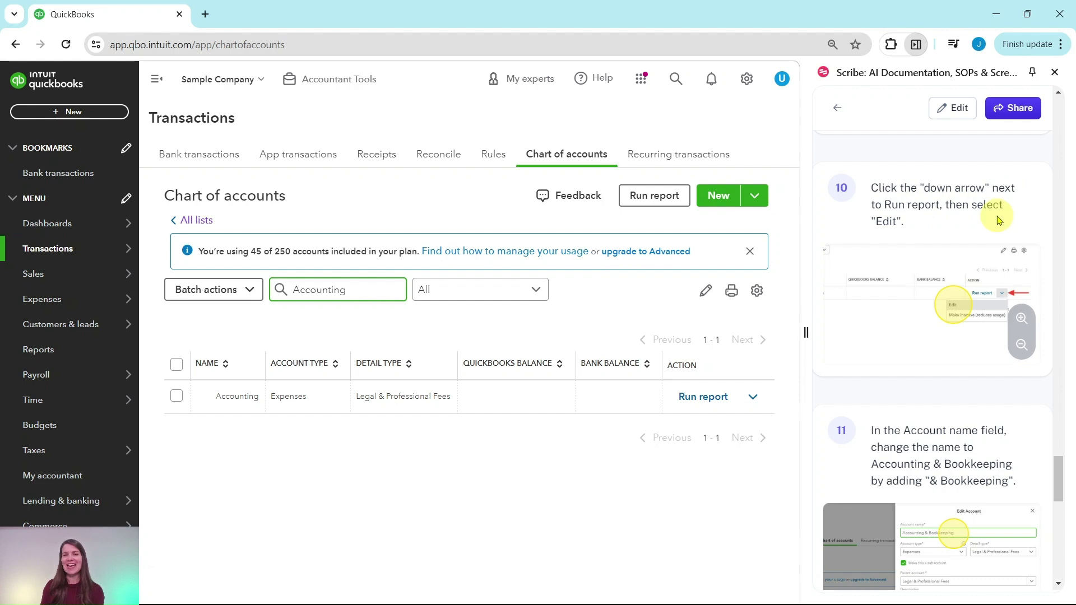
click(755, 399)
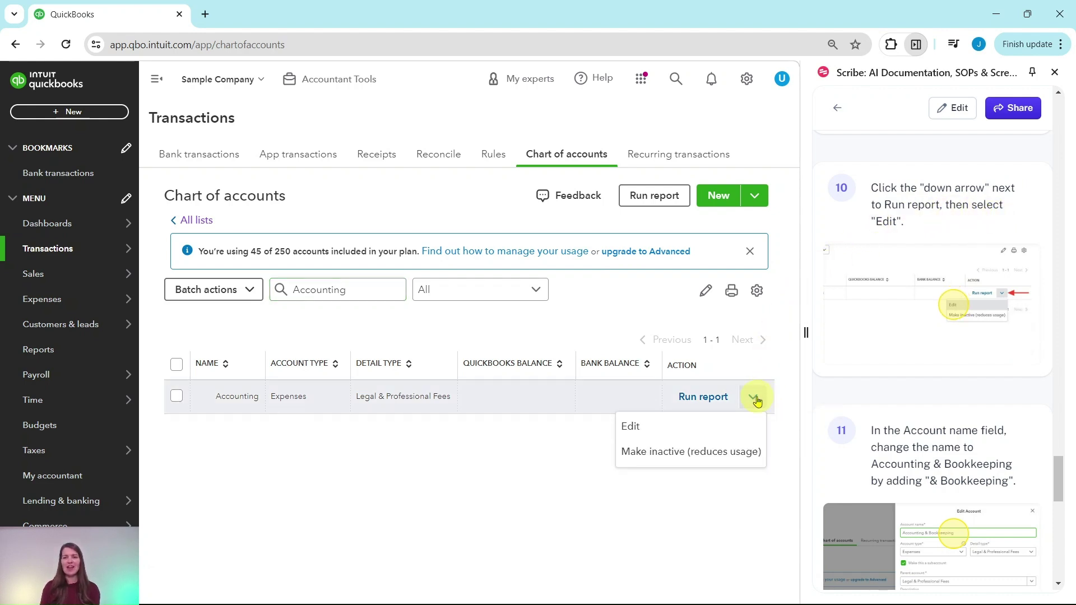
- Edit the Accounting account name to 'Accounting & Bookkeeping' under Legal & Professional Fees and save
click(632, 428)
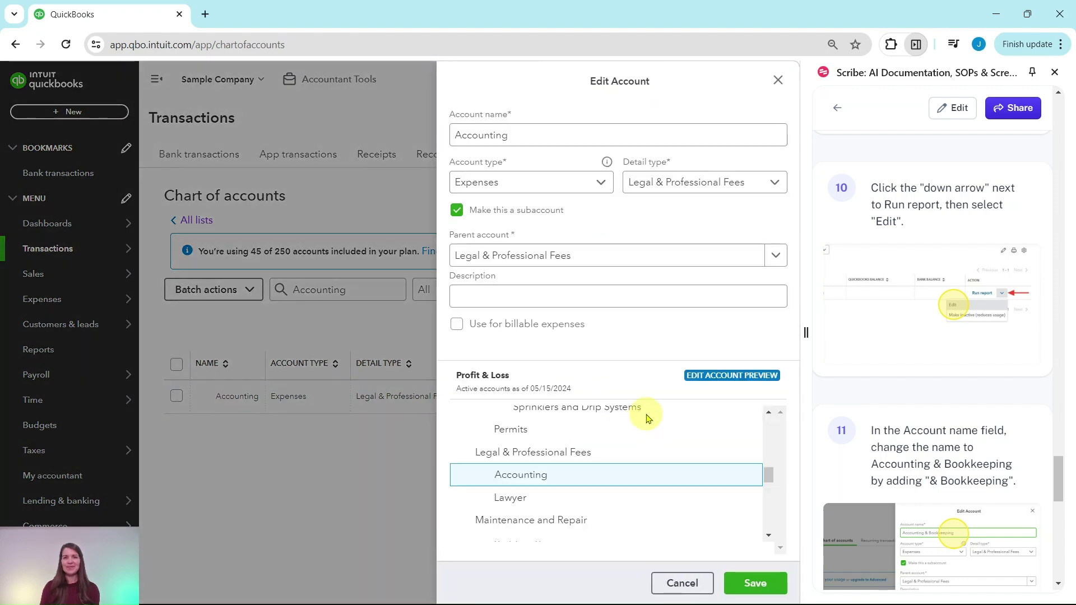
scroll(897, 313, down, 4)
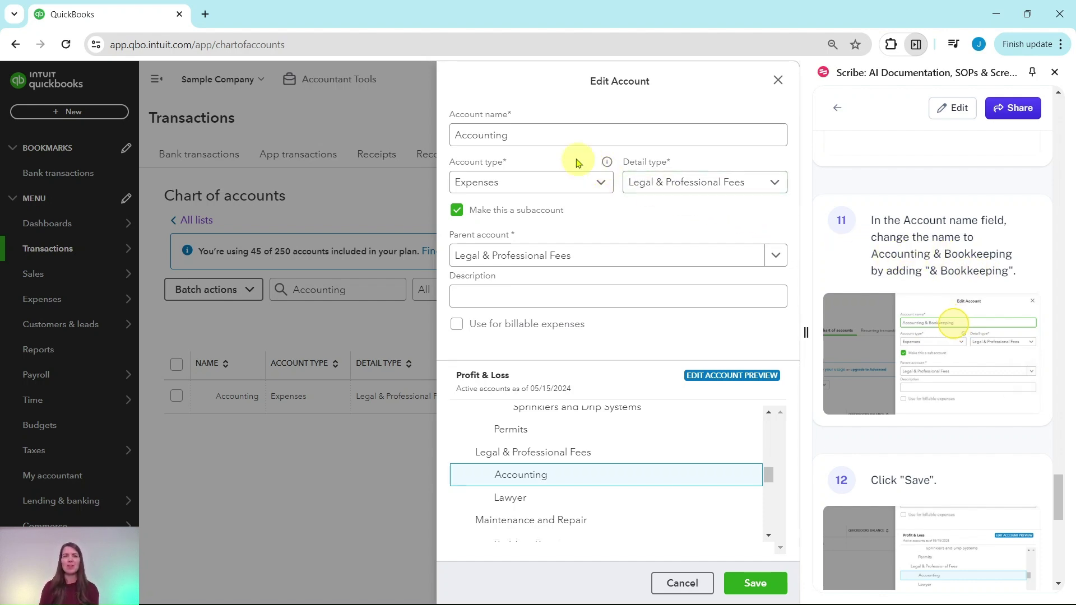
click(545, 133)
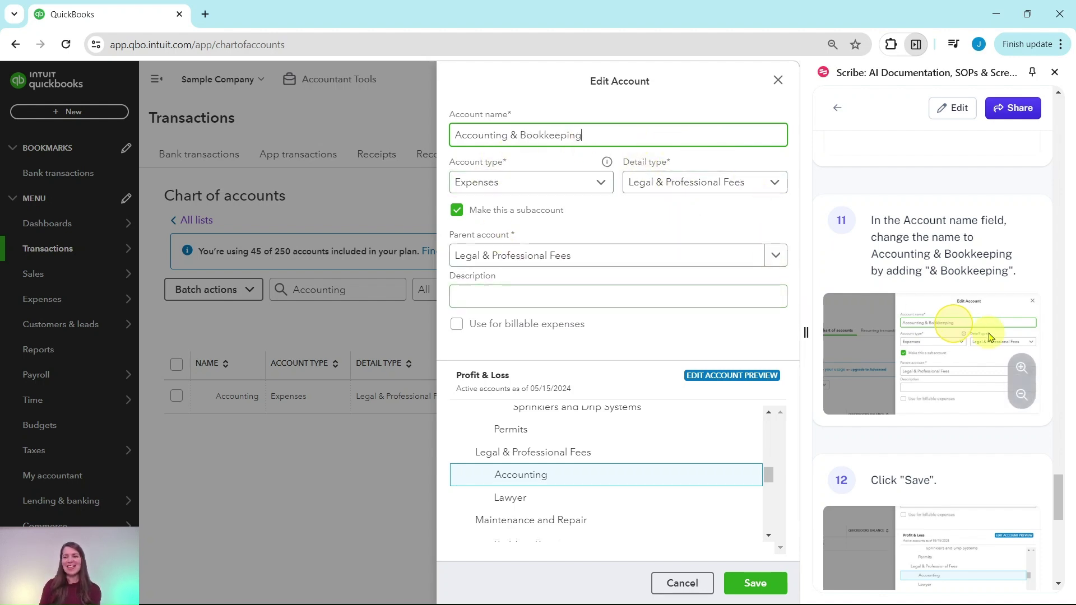
scroll(980, 324, down, 5)
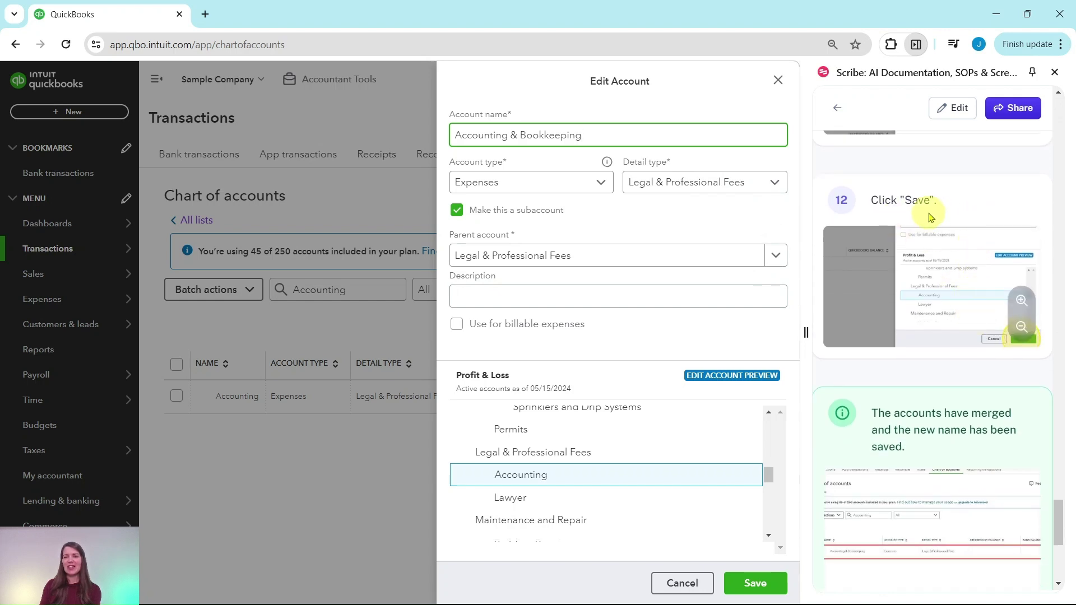
click(755, 585)
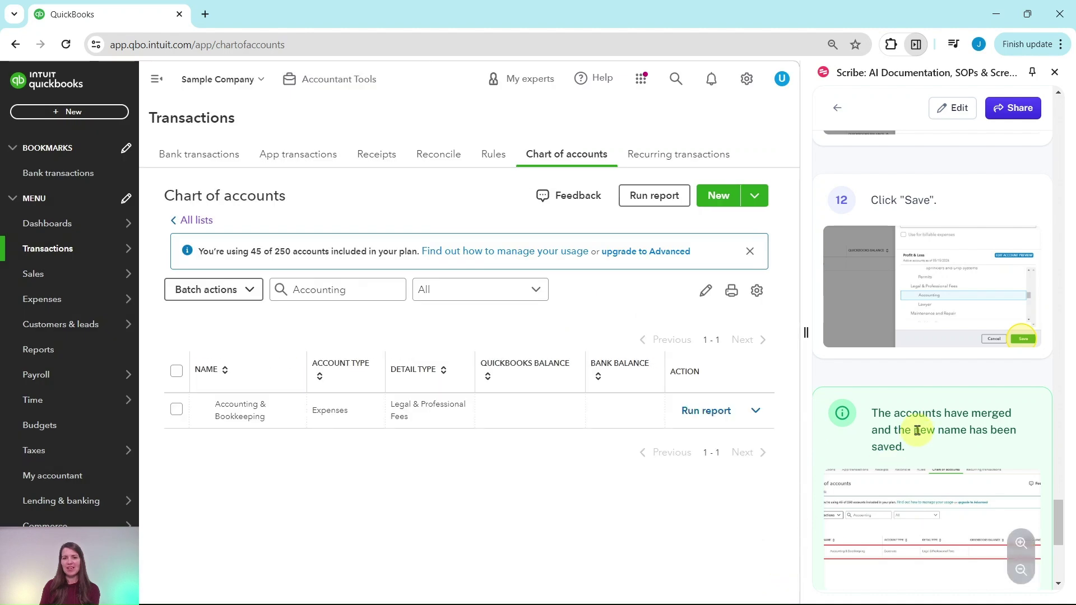
scroll(914, 430, down, 1)
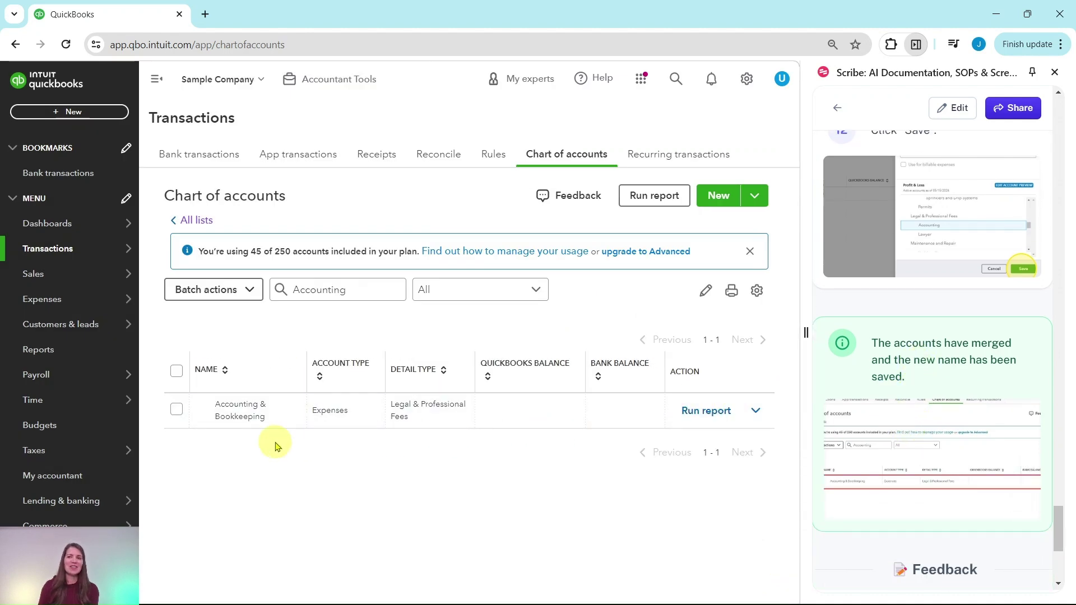